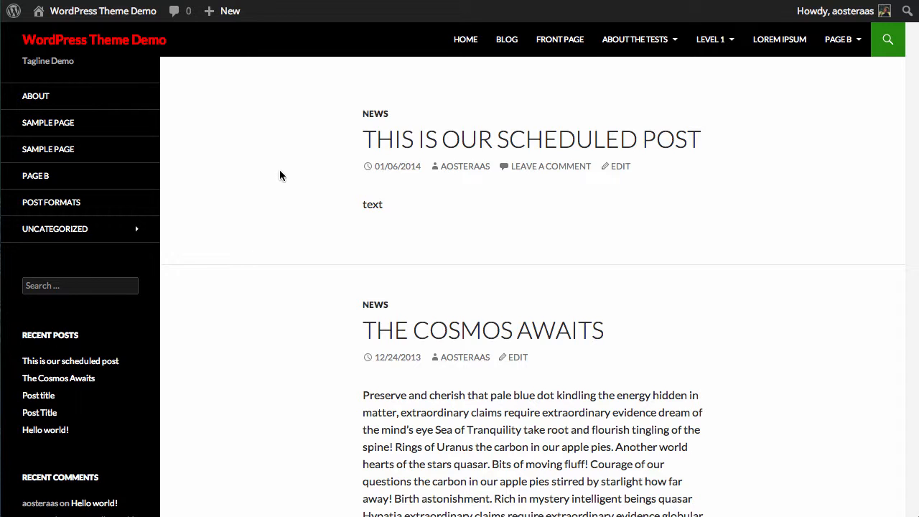
- Go from the public site to its admin dashboard and open the page for adding new plugins
left_click(82, 19)
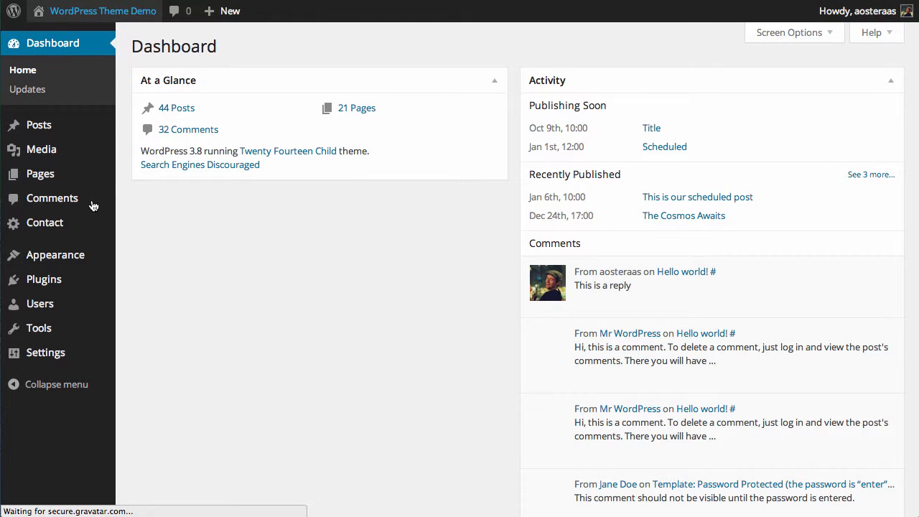
left_click(36, 283)
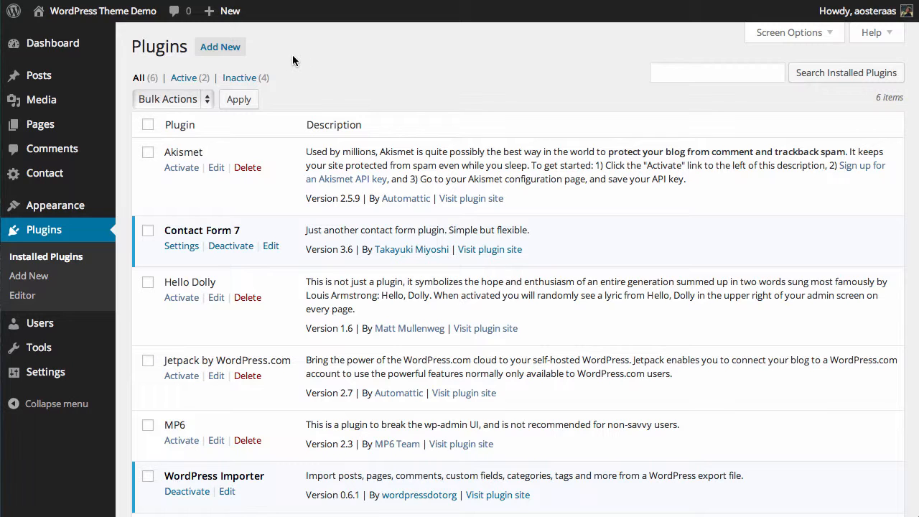
left_click(229, 51)
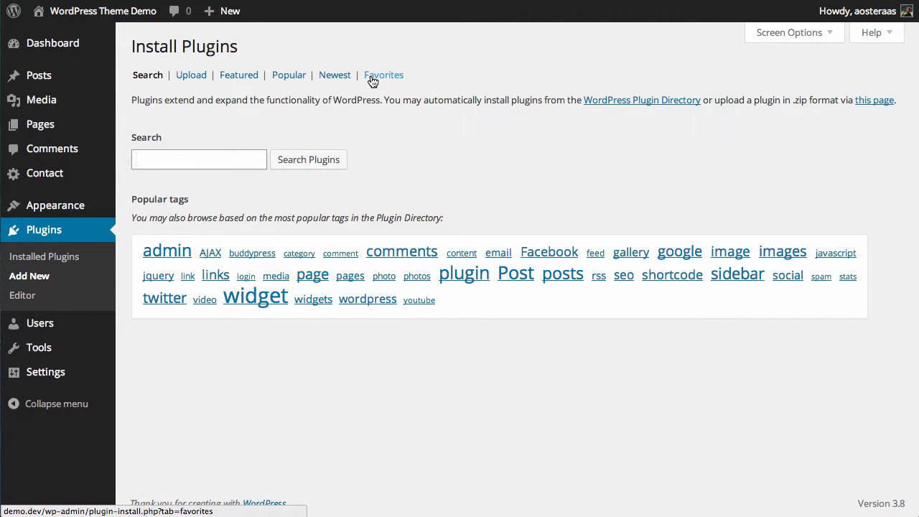
- Review the option for installing a plugin by uploading a .zip file
left_click(195, 80)
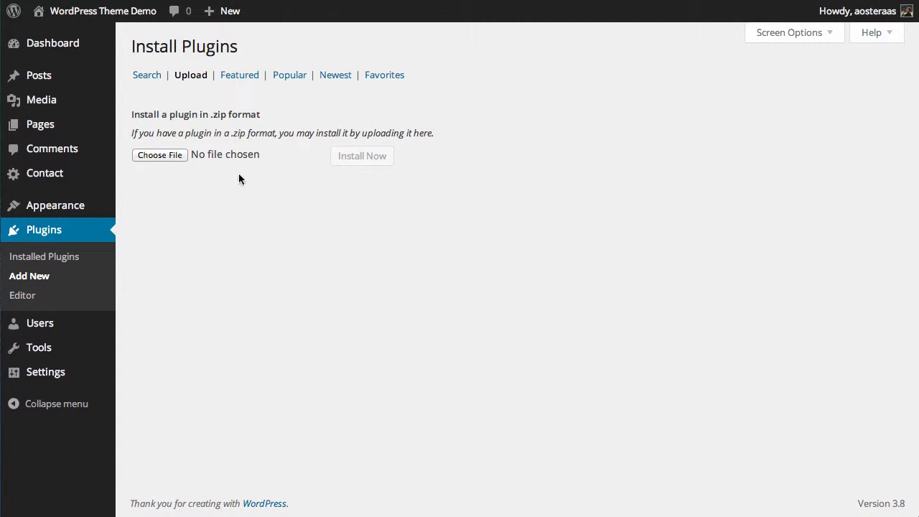
left_click_drag(131, 115, 301, 108)
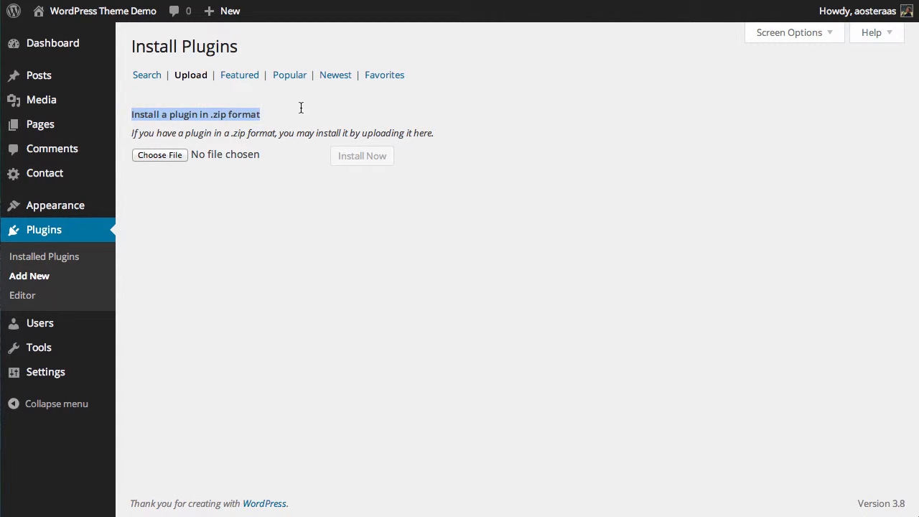
left_click(384, 140)
left_click_drag(439, 133, 336, 133)
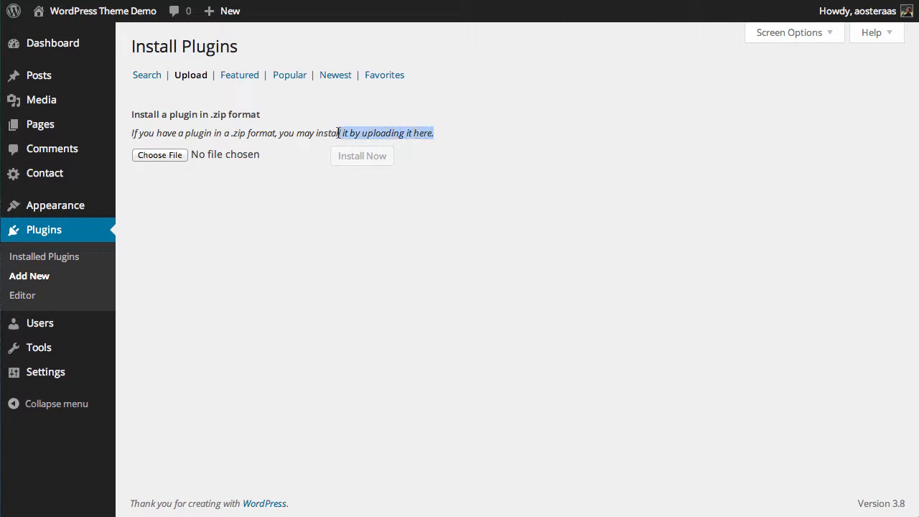
left_click(337, 133)
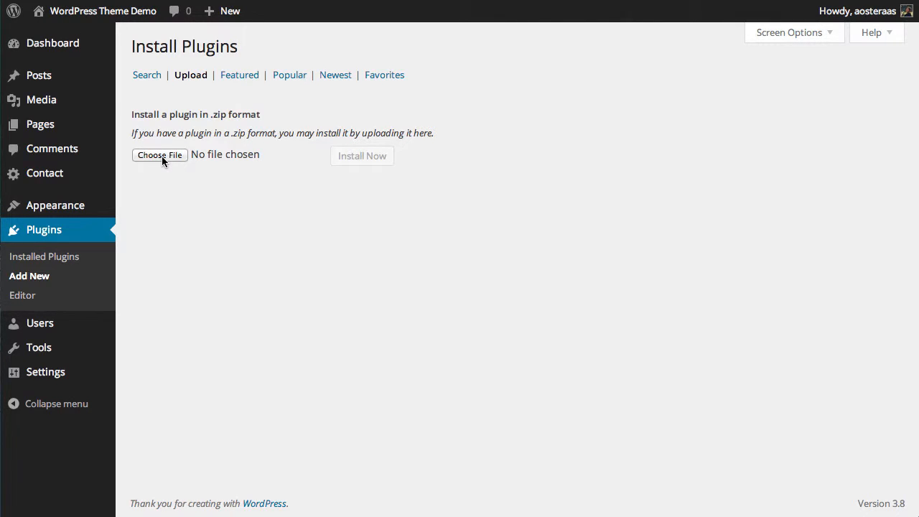
- Search the plugin directory for "wordpress seo"
left_click(145, 76)
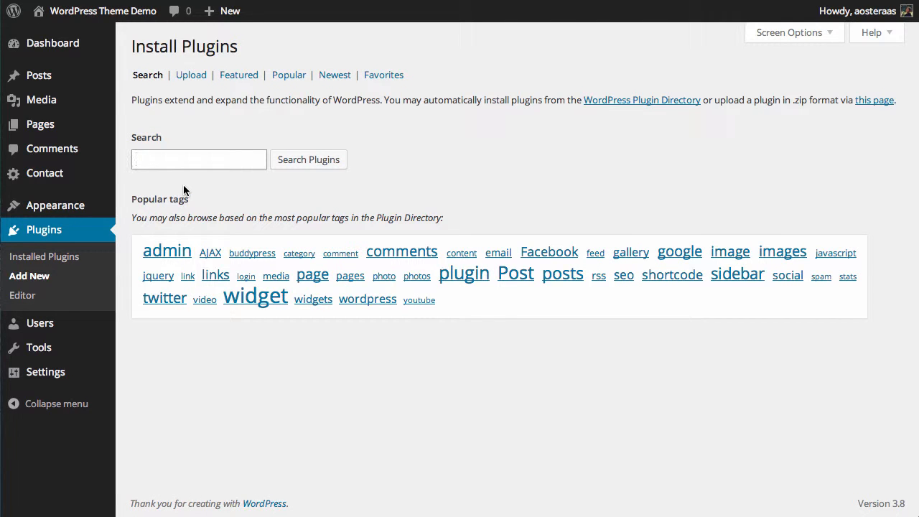
type("wordp")
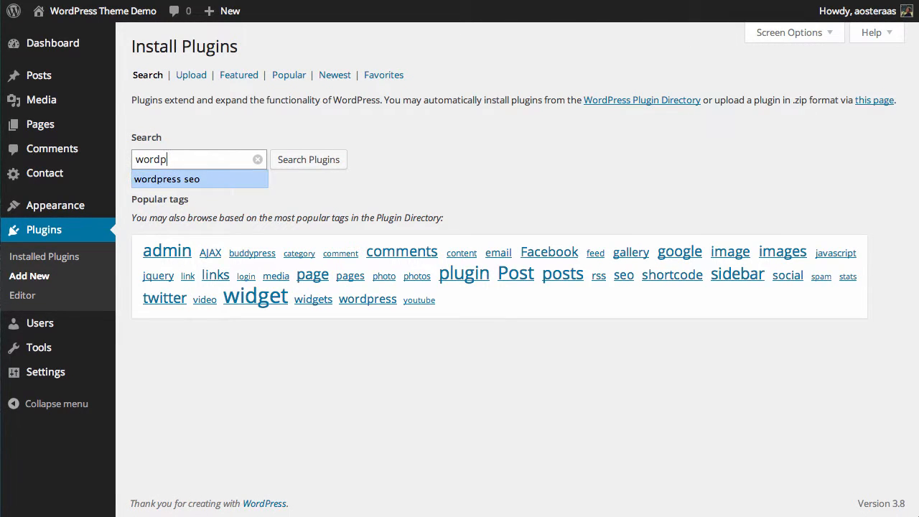
key("Return")
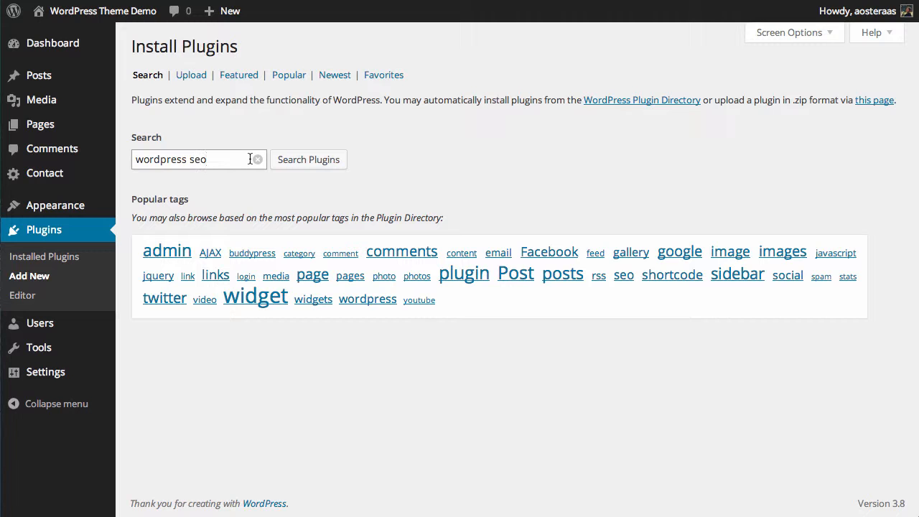
left_click(303, 162)
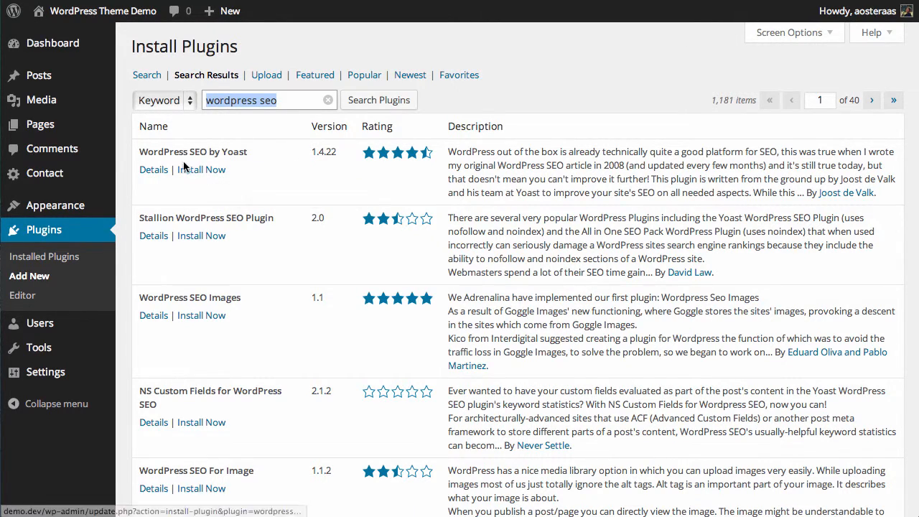
- Install the WordPress SEO by Yoast plugin from the search results and confirm the installation
left_click_drag(169, 151, 239, 156)
scroll(239, 156, "down", 1)
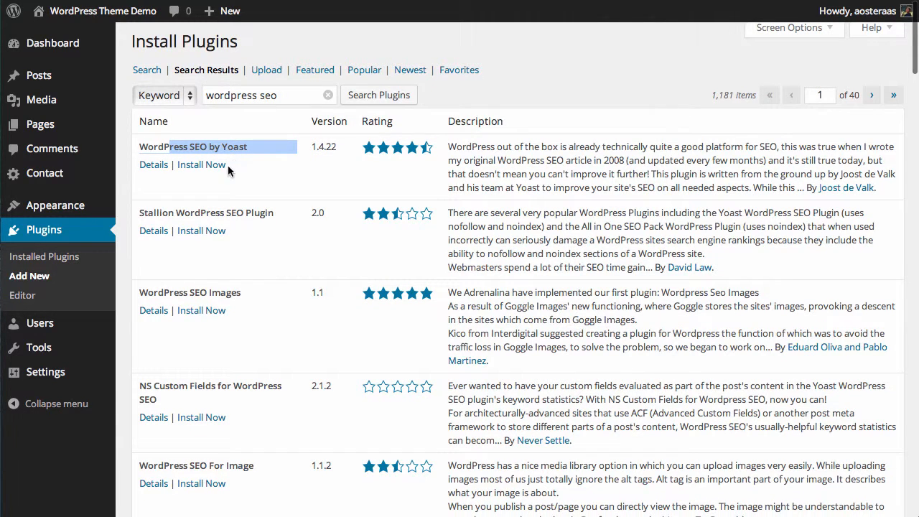
left_click(229, 166)
left_click(209, 165)
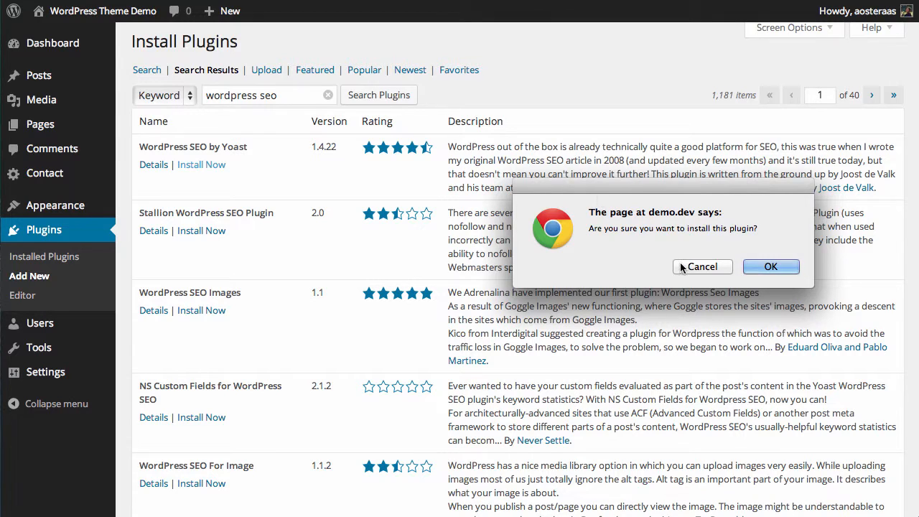
left_click(782, 272)
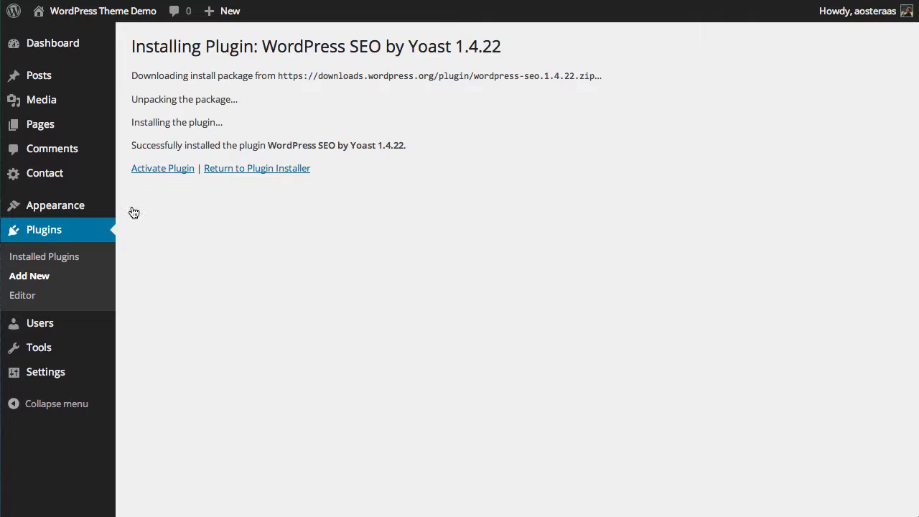
- Activate WordPress SEO from the list of installed plugins and decline its anonymous usage tracking
left_click(278, 170)
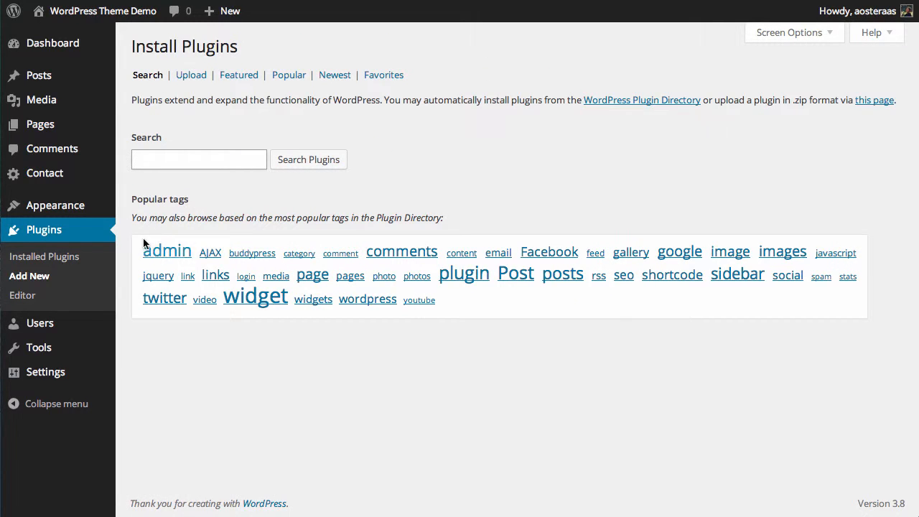
left_click(30, 261)
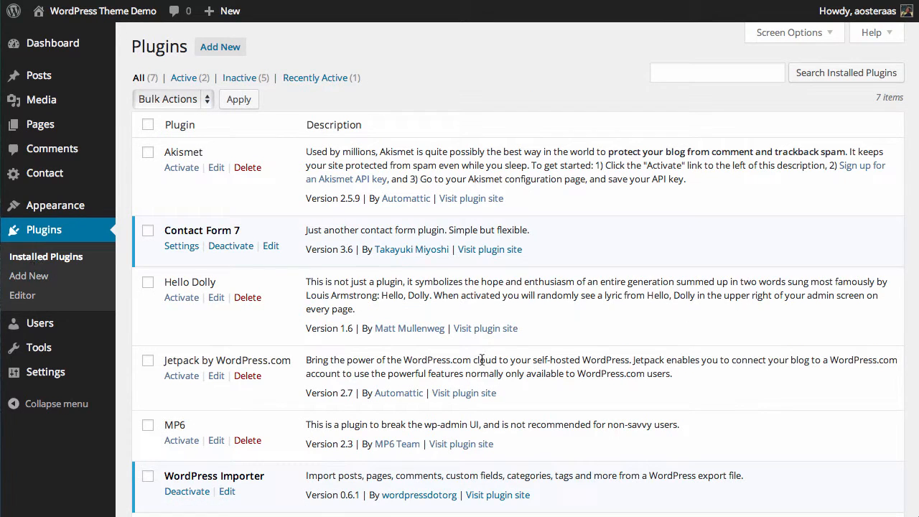
scroll(501, 366, "down", 5)
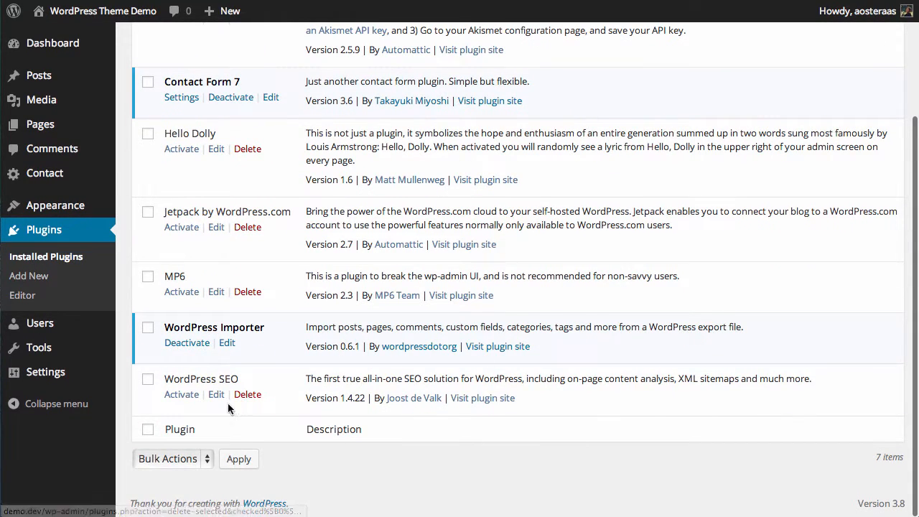
left_click(181, 401)
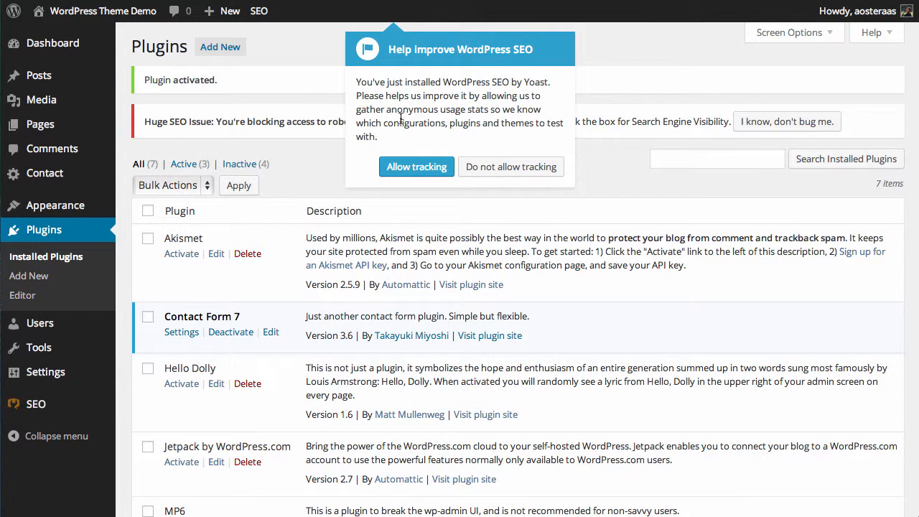
left_click(531, 169)
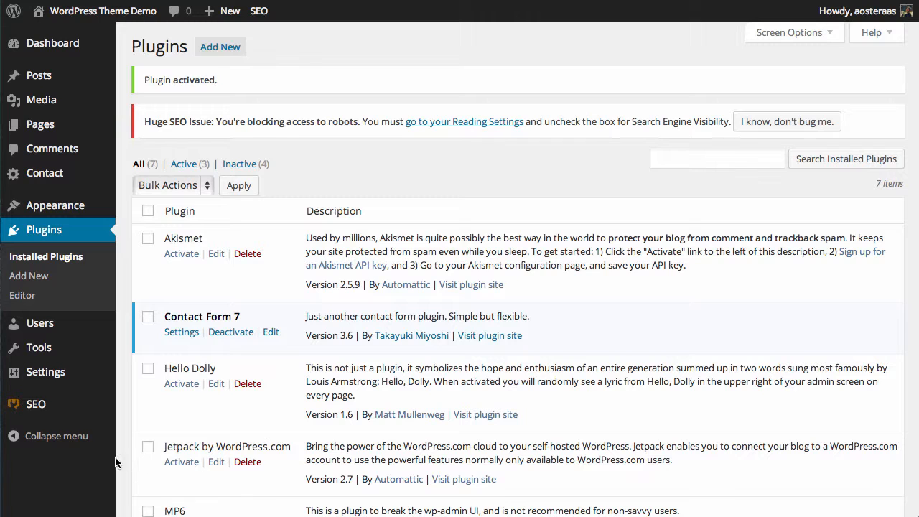
- Open the Yoast WordPress SEO general settings, close the introductory tour, and review the available options and settings pages
left_click(29, 409)
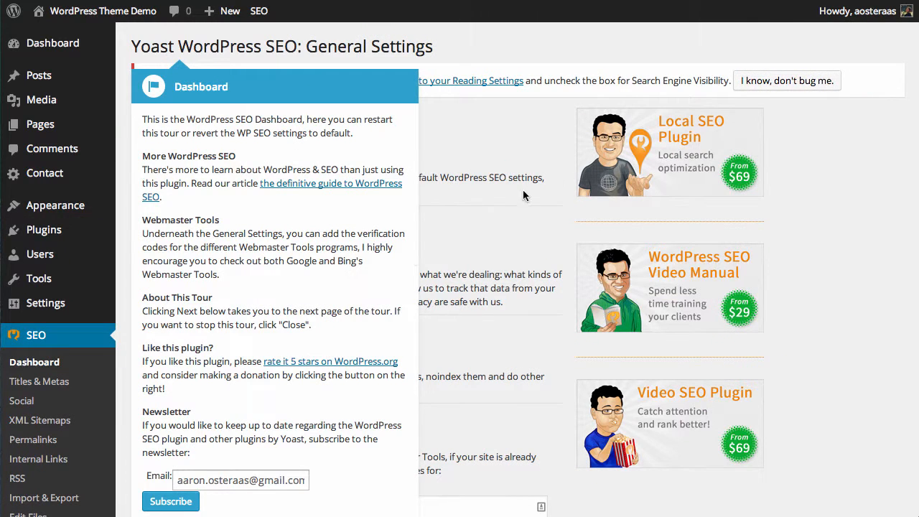
scroll(598, 72, "down", 3)
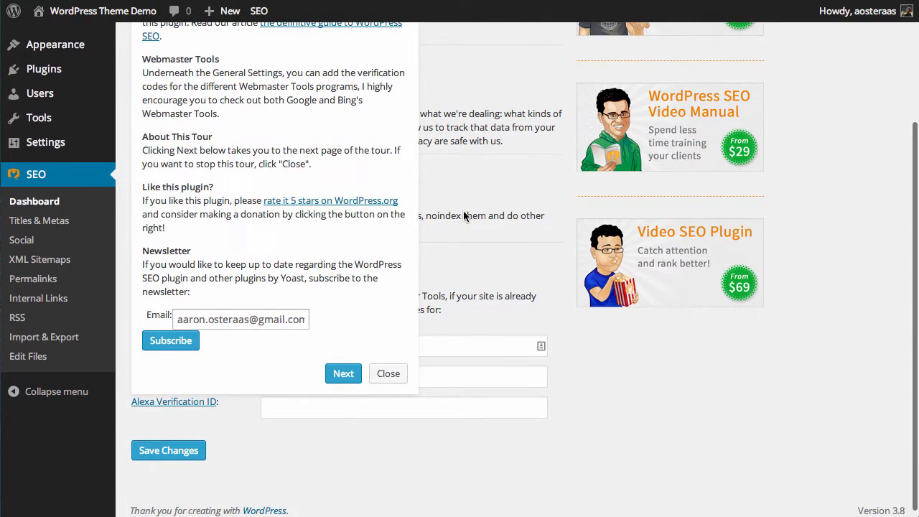
left_click(380, 373)
scroll(251, 380, "up", 3)
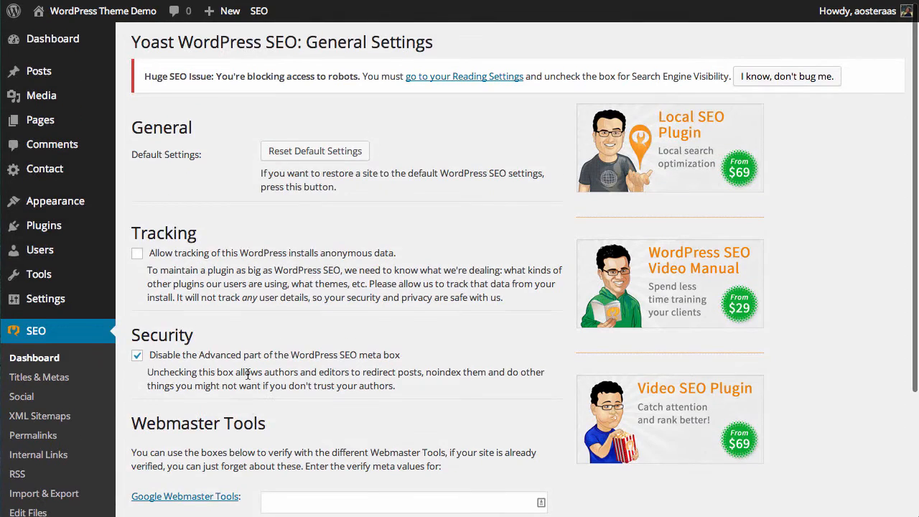
scroll(247, 374, "down", 3)
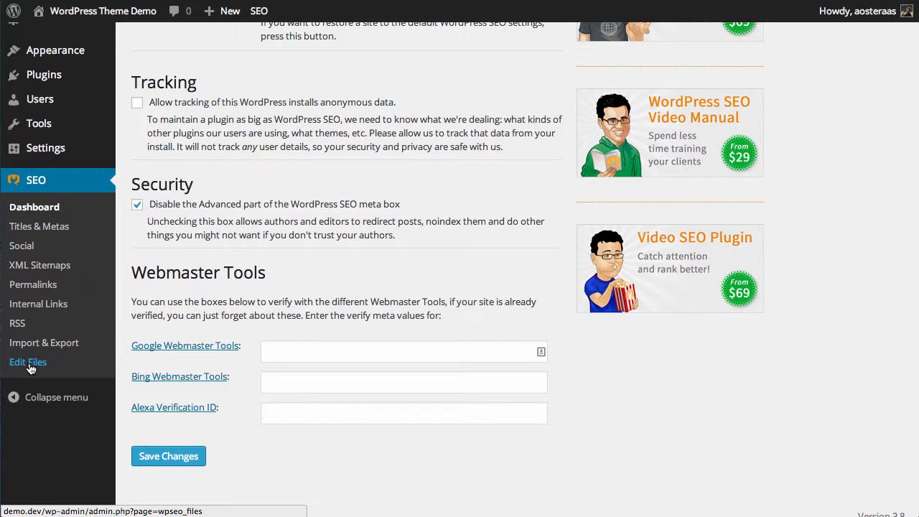
scroll(230, 439, "up", 1)
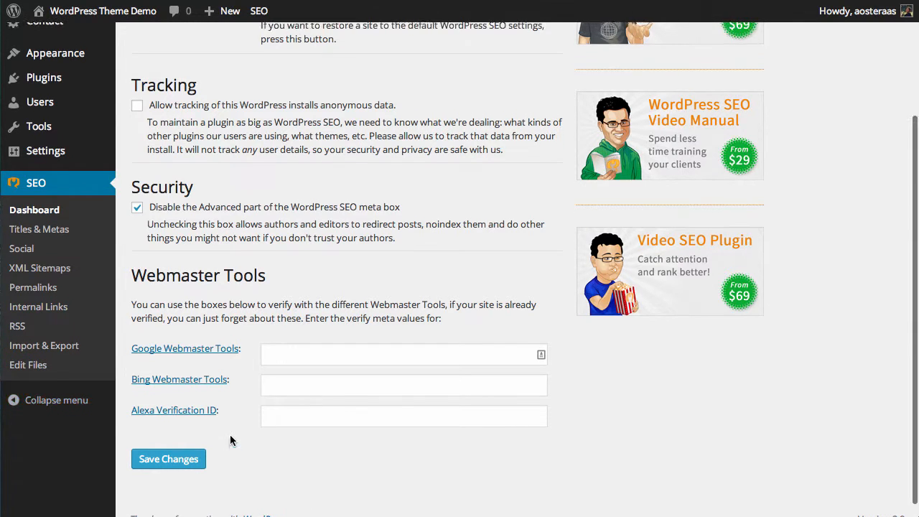
scroll(229, 440, "up", 3)
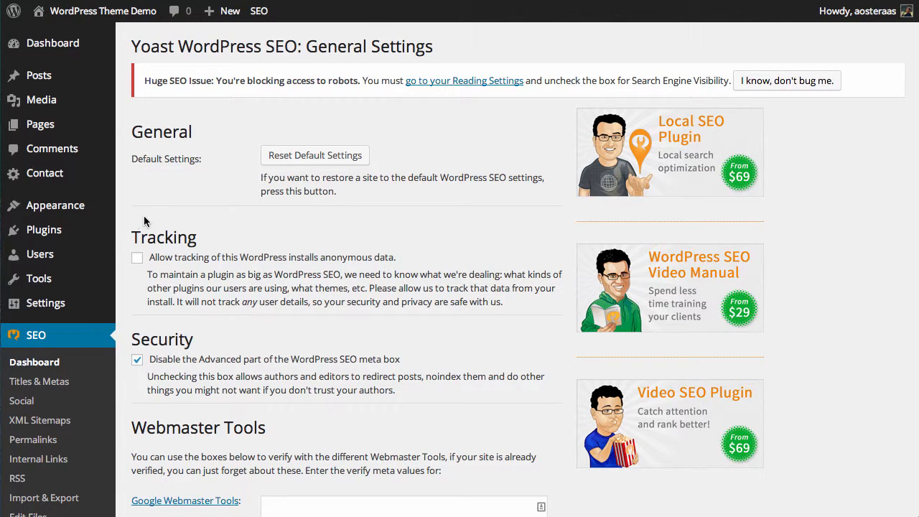
- Return to the installed plugins and deactivate WordPress SEO
mouse_move(56, 181)
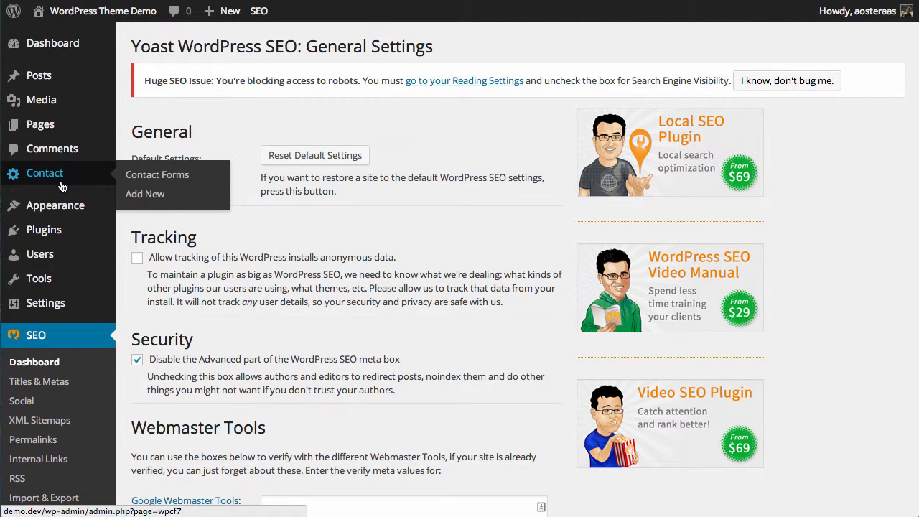
left_click(37, 240)
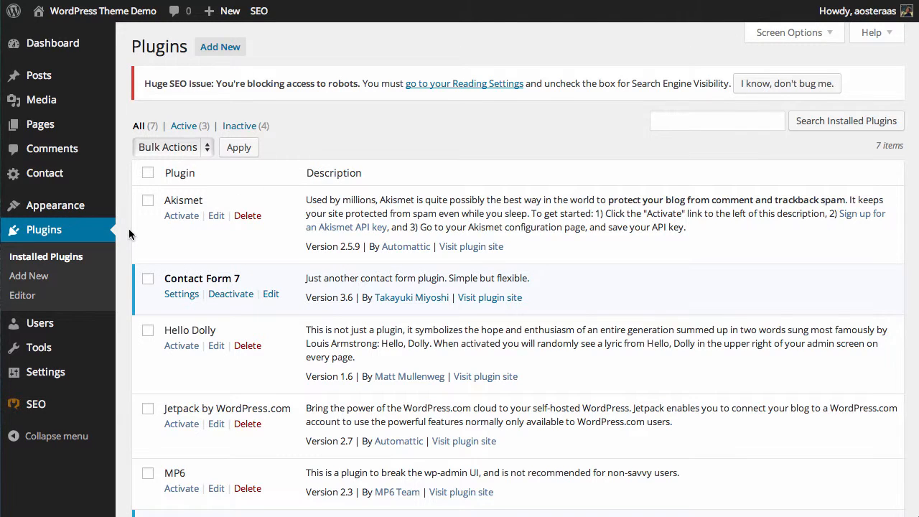
scroll(130, 234, "down", 5)
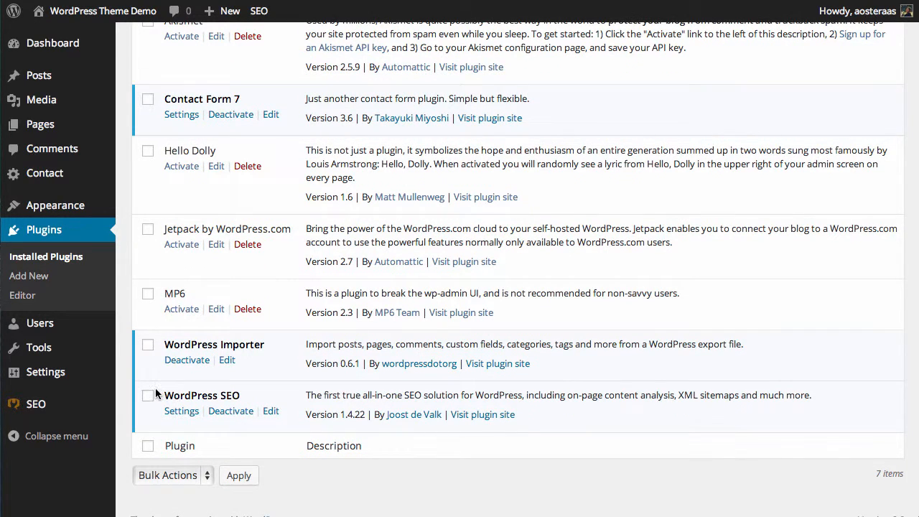
left_click(239, 416)
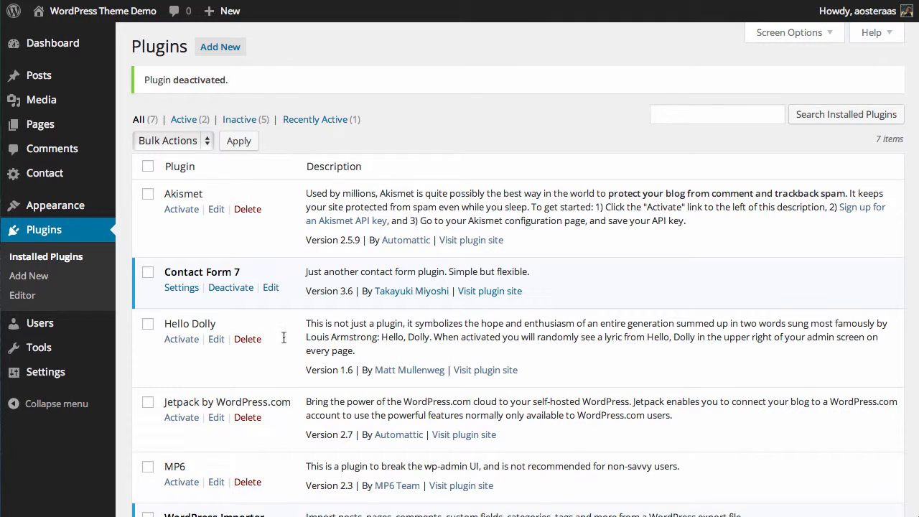
- Delete the inactive WordPress SEO plugin and confirm removing its files and data
scroll(247, 296, "down", 5)
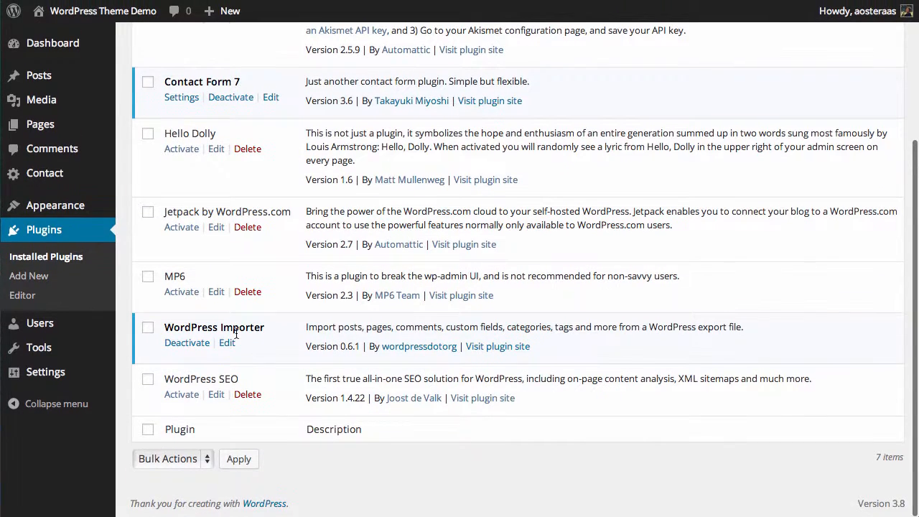
left_click(247, 394)
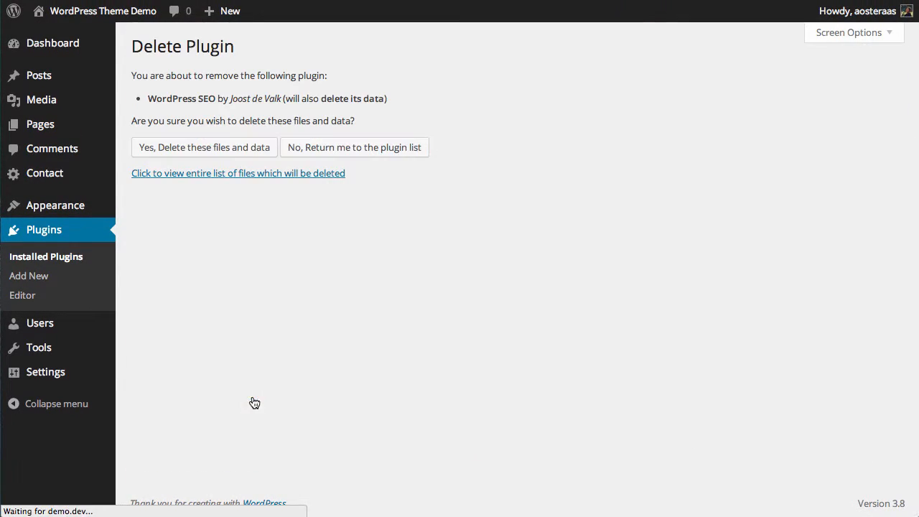
left_click(244, 148)
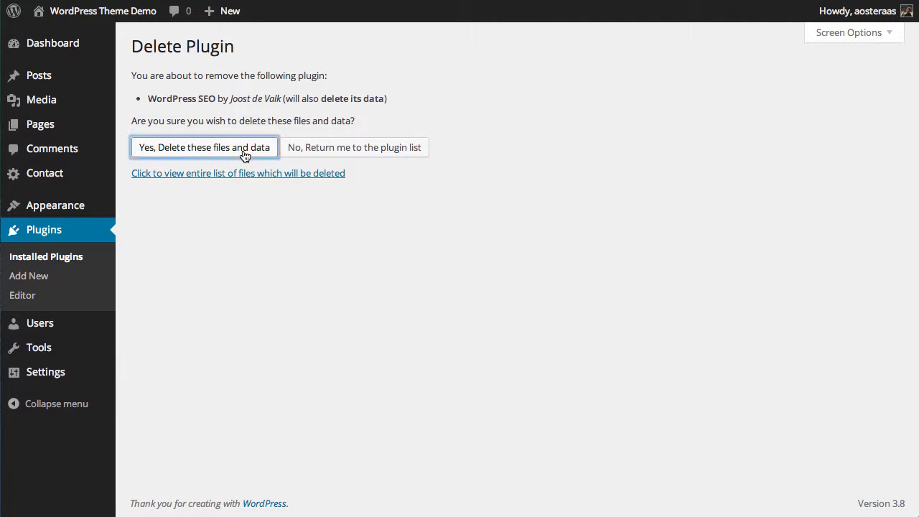